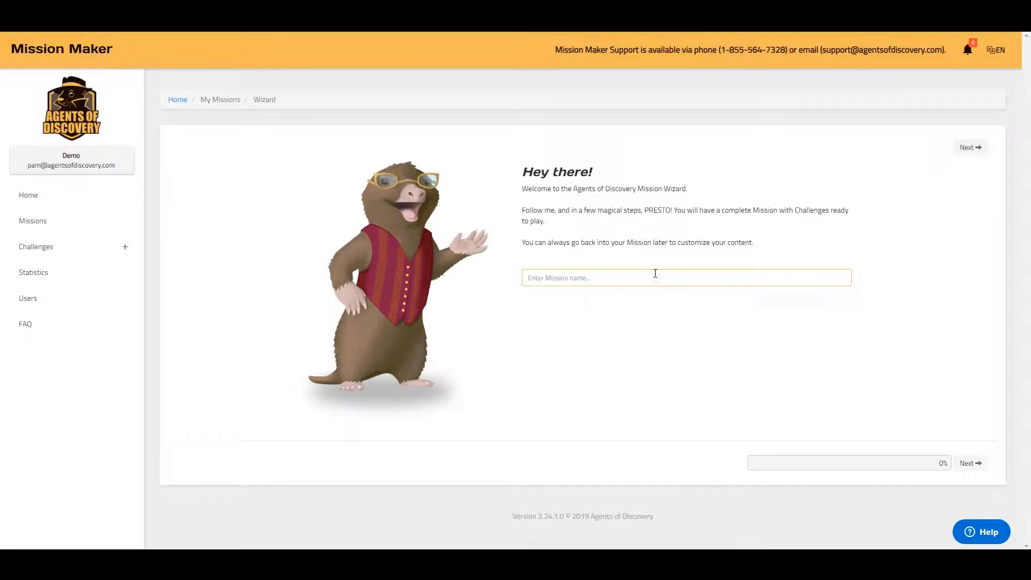
Enter 'My Mission' as the new mission's name.
type("My Mission")
Choose Agent Elk (Basic) as the field agent, replacing Agent Edward (Seasonal), and continue.
left_click(976, 468)
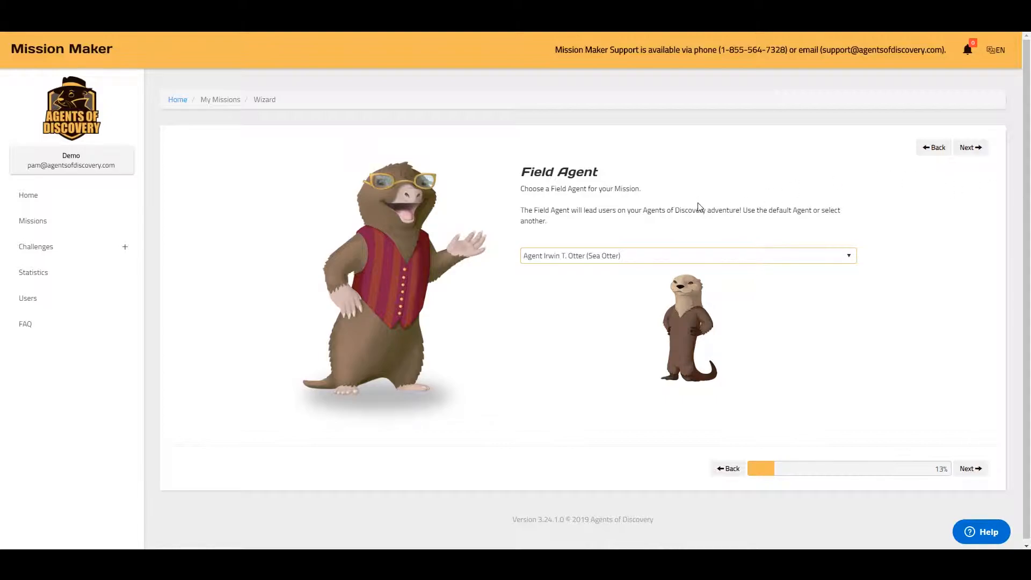
left_click(694, 263)
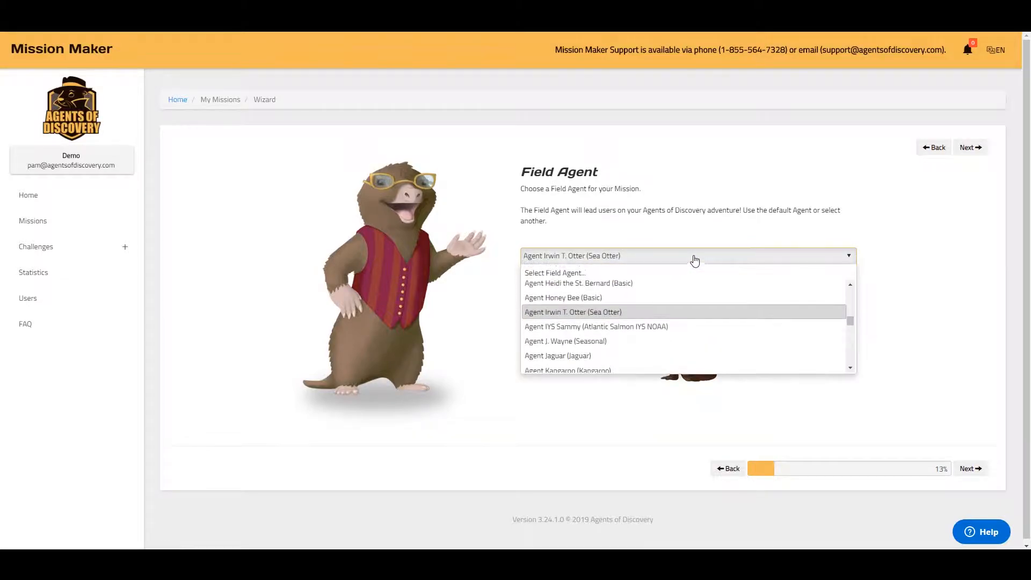
scroll(632, 331, "up", 2)
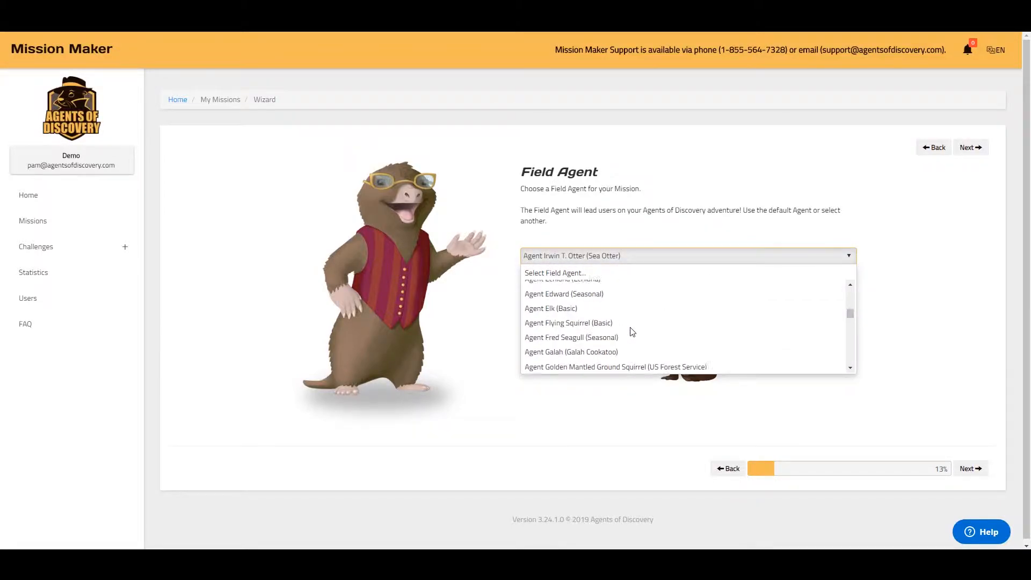
left_click(576, 298)
left_click(705, 264)
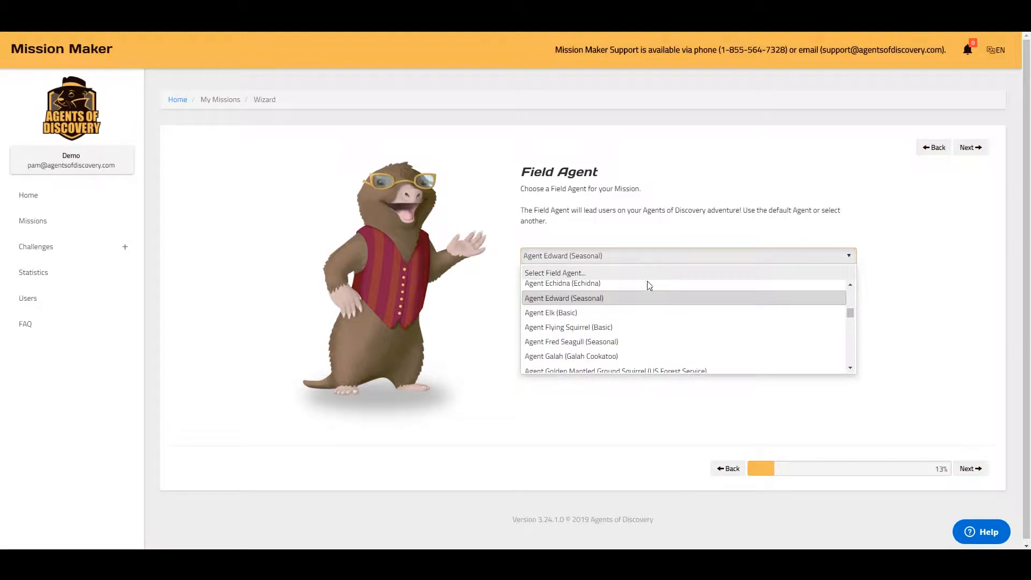
left_click(592, 315)
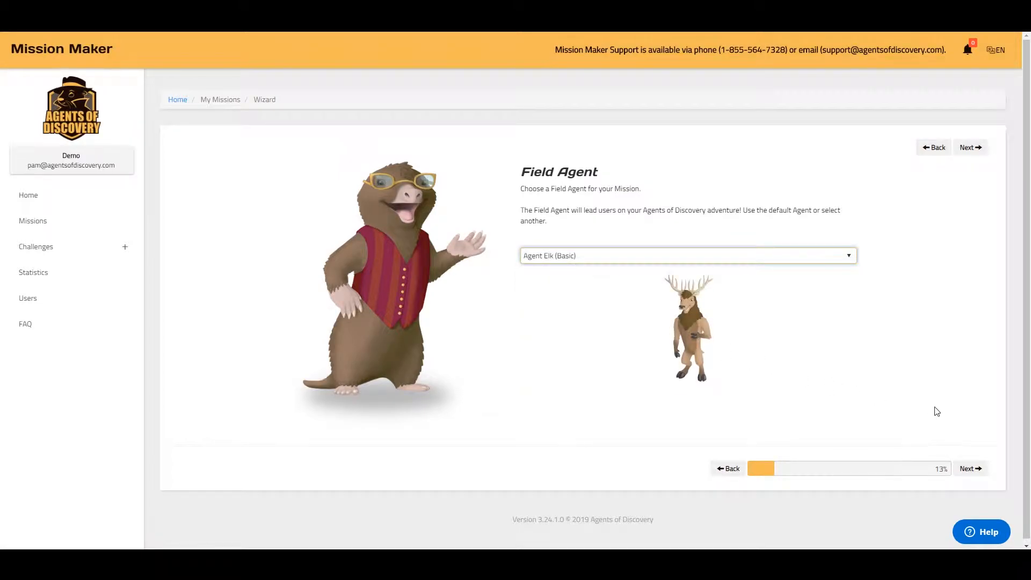
left_click(972, 469)
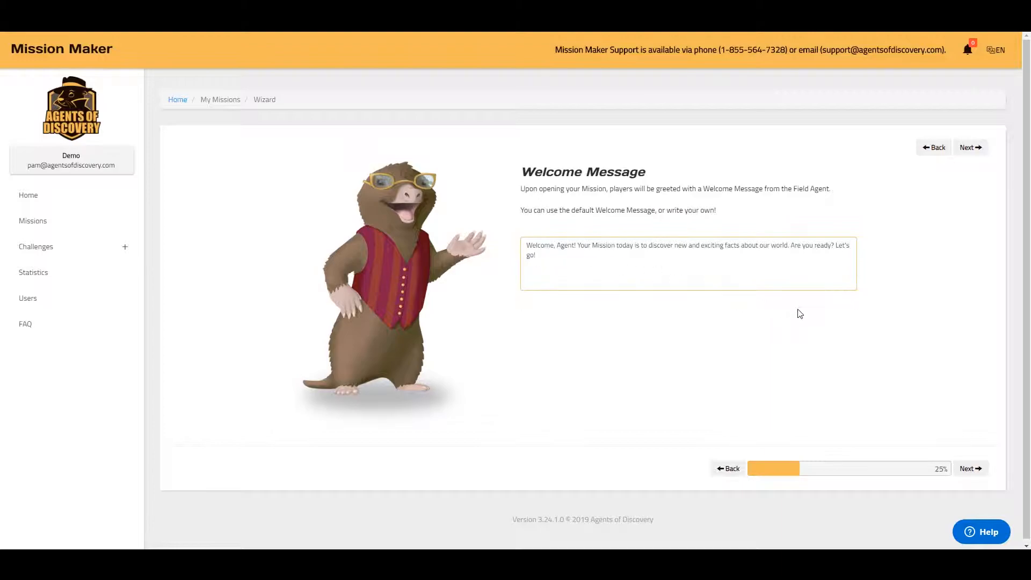
Accept the default 'Welcome, Agent! … Let's go!' greeting and continue.
left_click(971, 468)
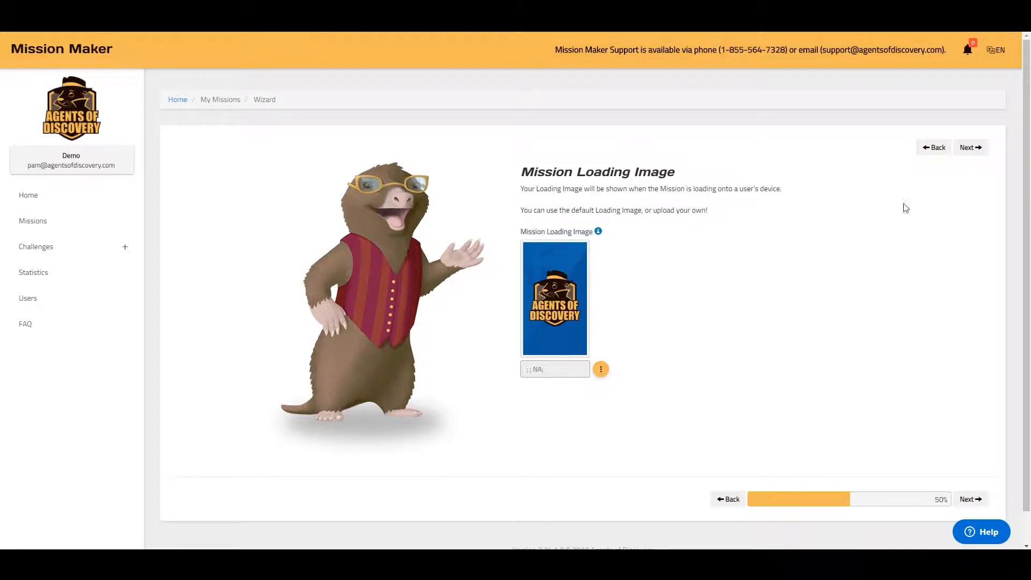
Leave the default Agents of Discovery loading image unchanged and continue to the thumbnail step.
left_click(600, 371)
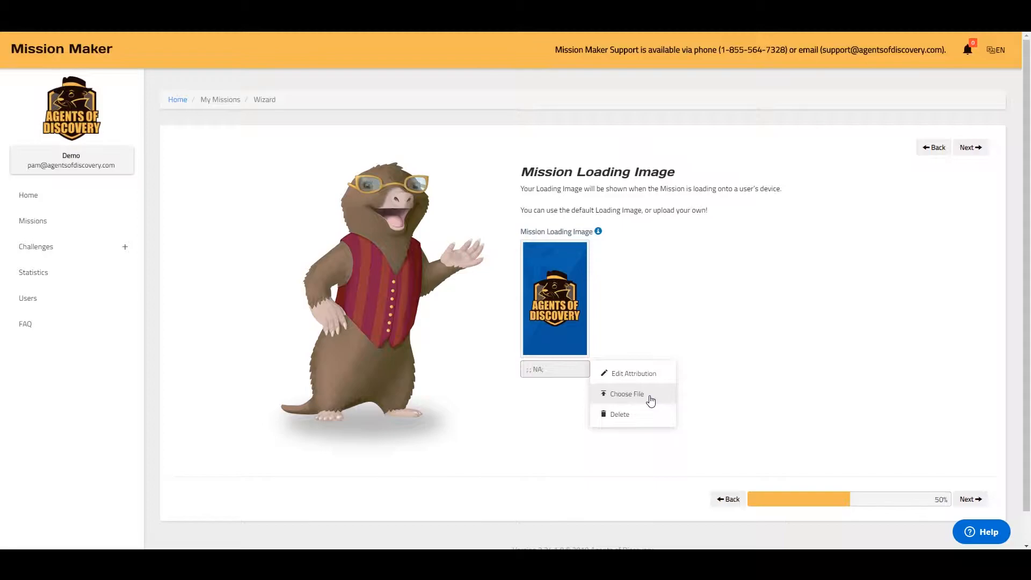
left_click(778, 377)
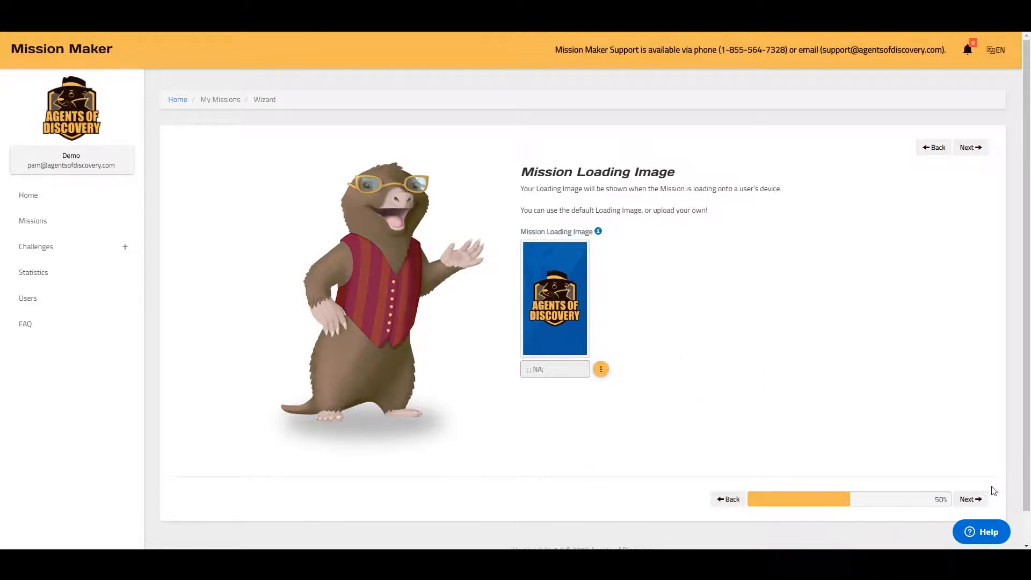
left_click(977, 500)
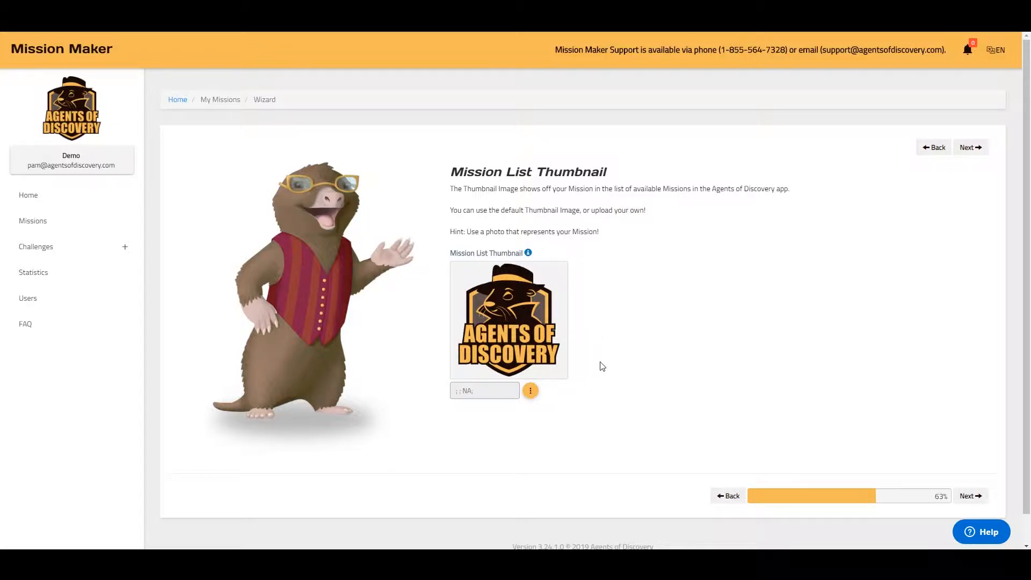
Keep the default Agents of Discovery thumbnail and continue to the map step.
left_click(530, 391)
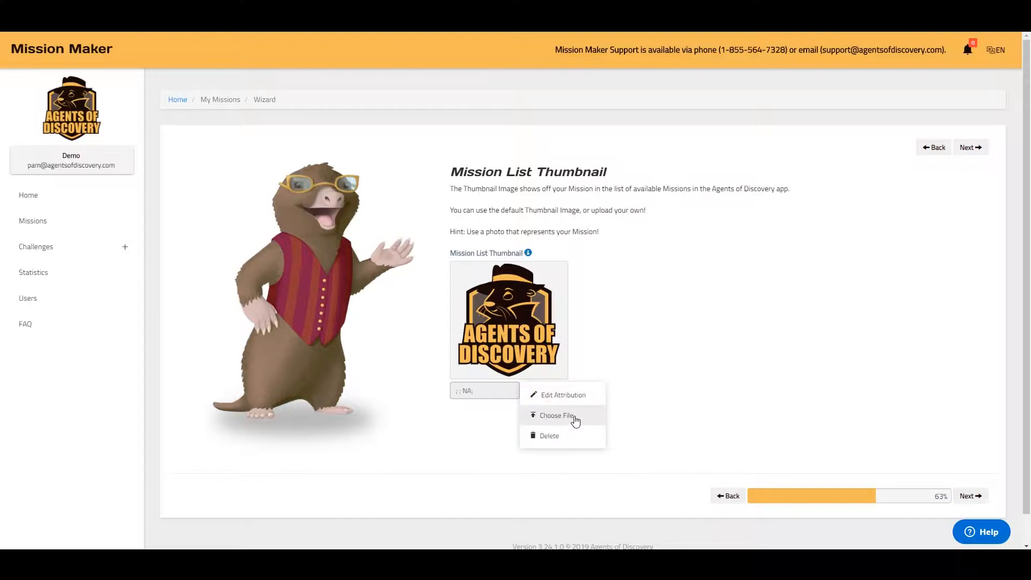
left_click(663, 340)
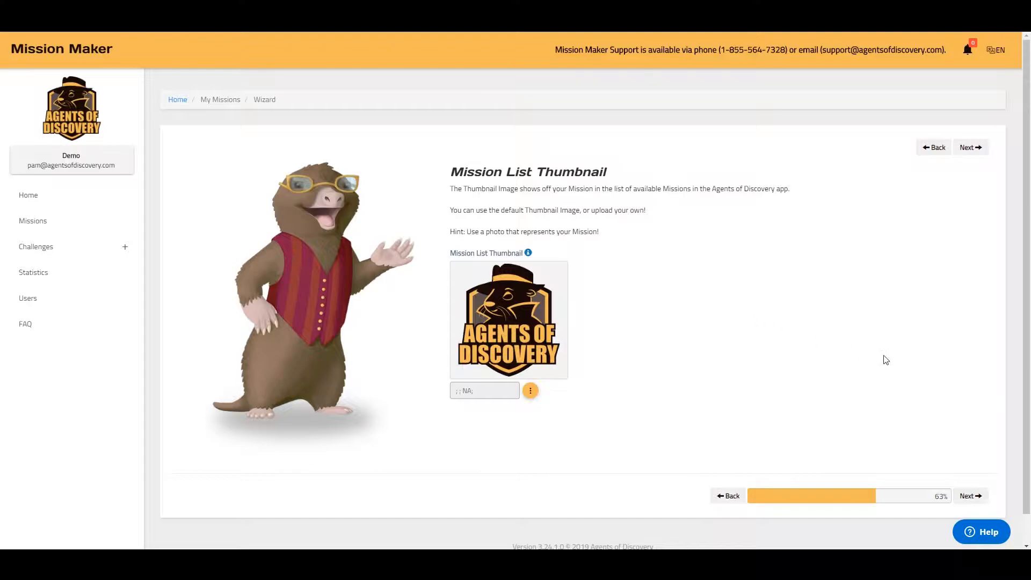
left_click(971, 496)
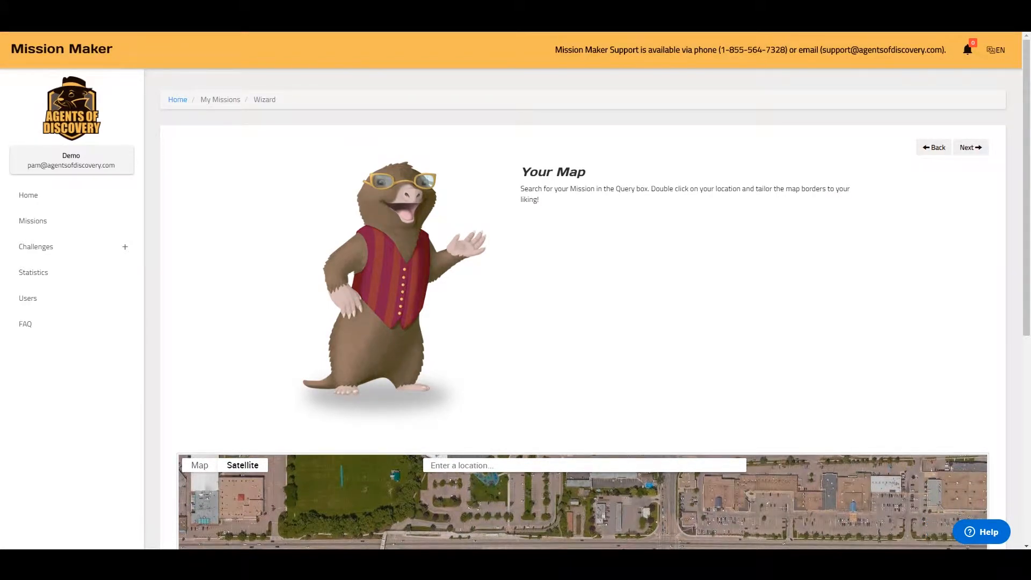
scroll(868, 256, "down", 5)
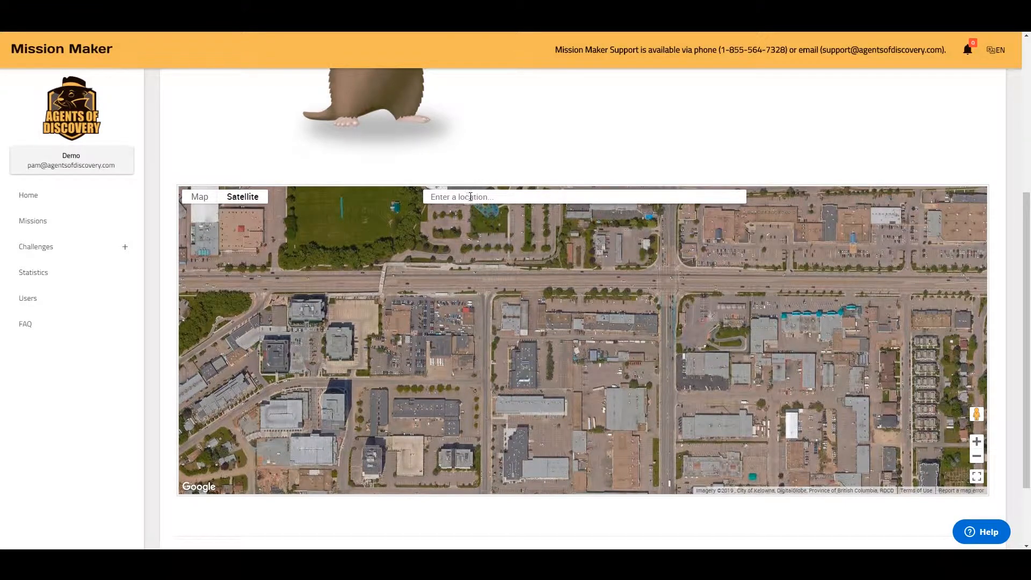
left_click(468, 196)
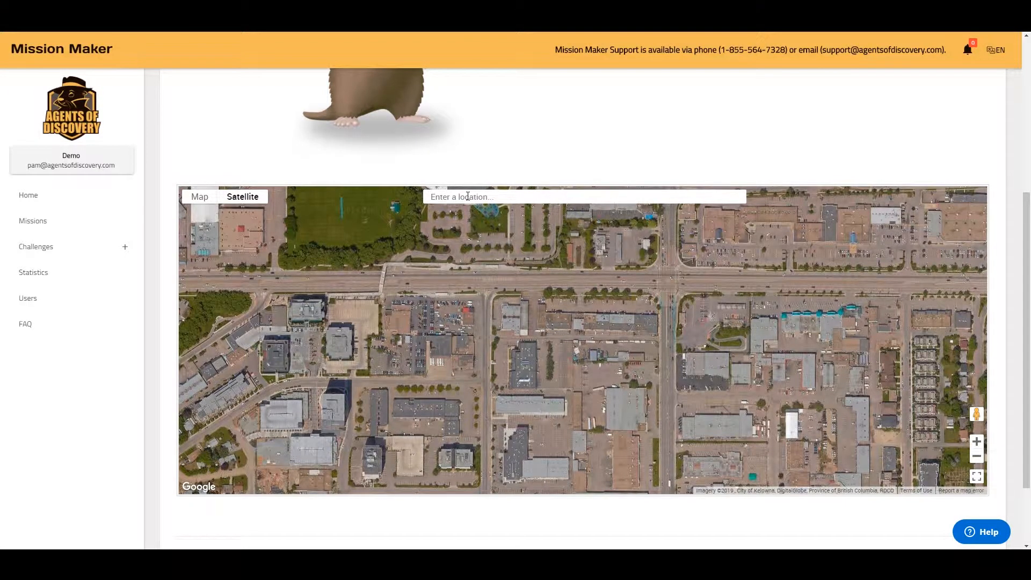
key("Return")
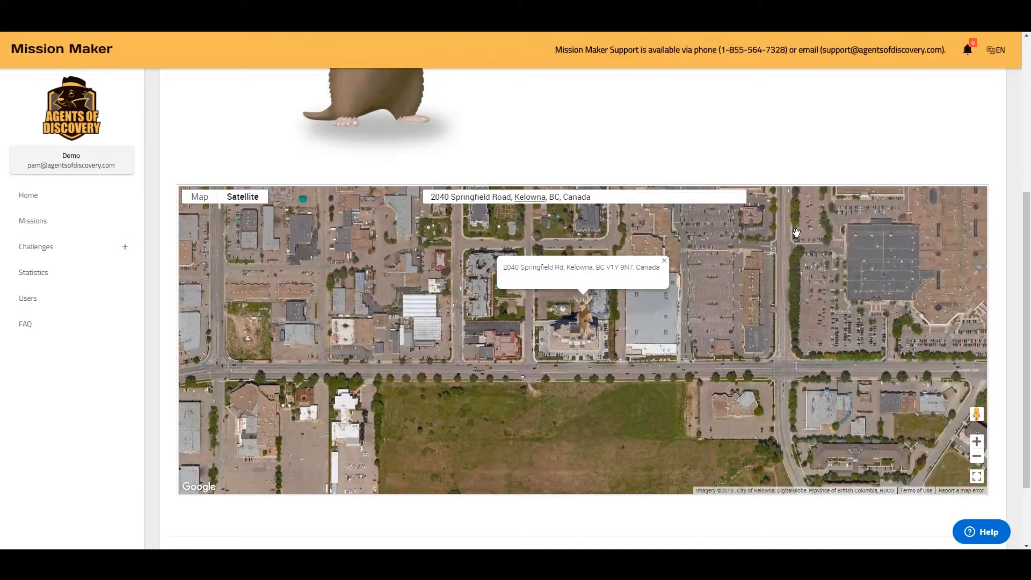
Place and resize the red play-area rectangle in the open field across the road.
left_click_drag(698, 397, 684, 341)
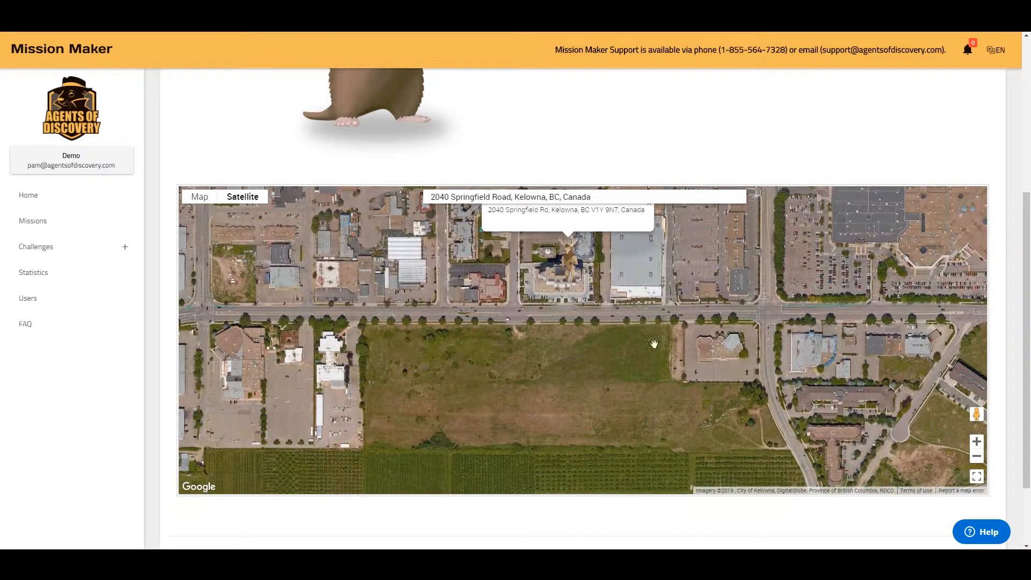
left_click(549, 368)
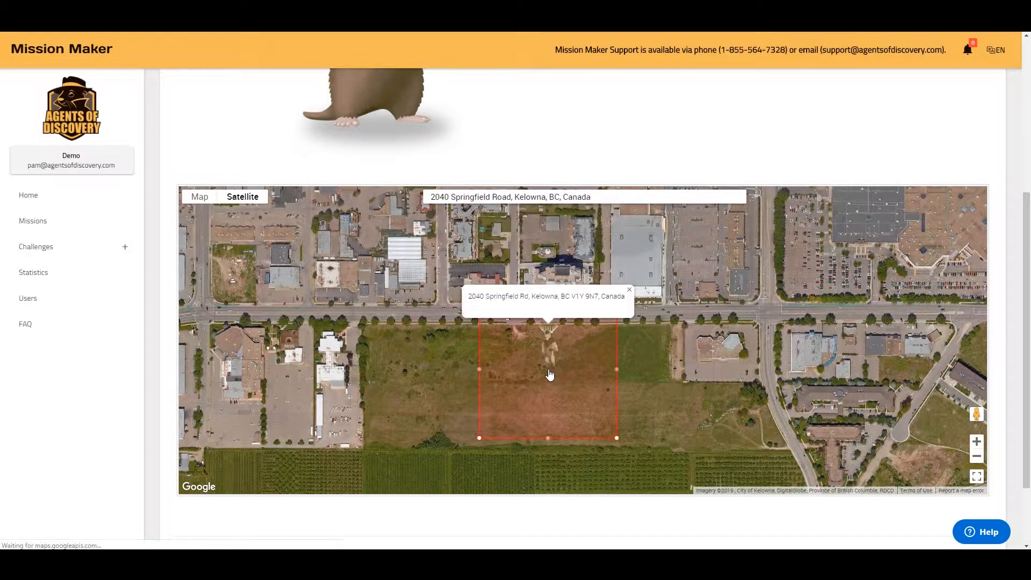
left_click_drag(497, 428, 568, 422)
left_click_drag(555, 364, 663, 354)
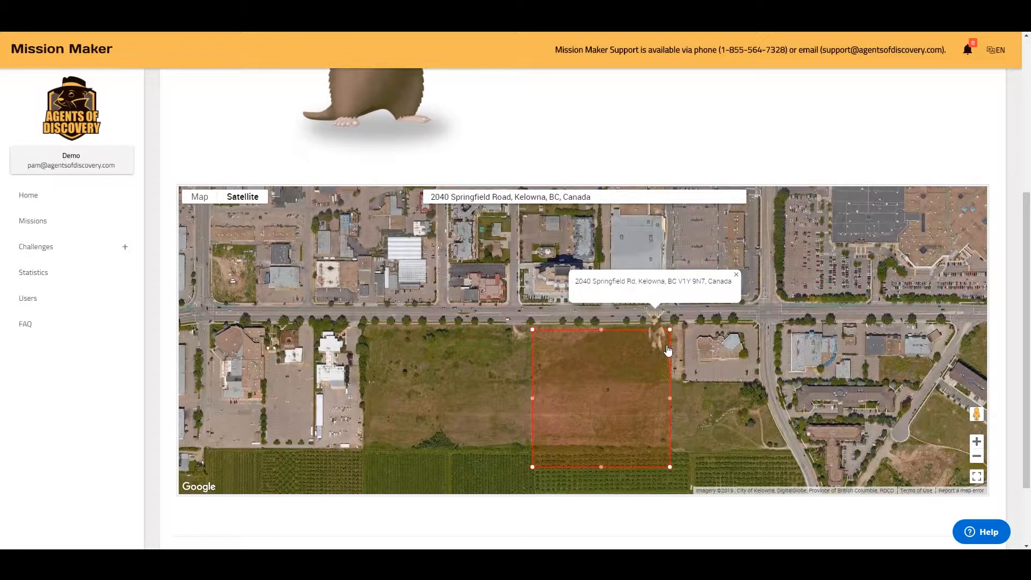
left_click(737, 274)
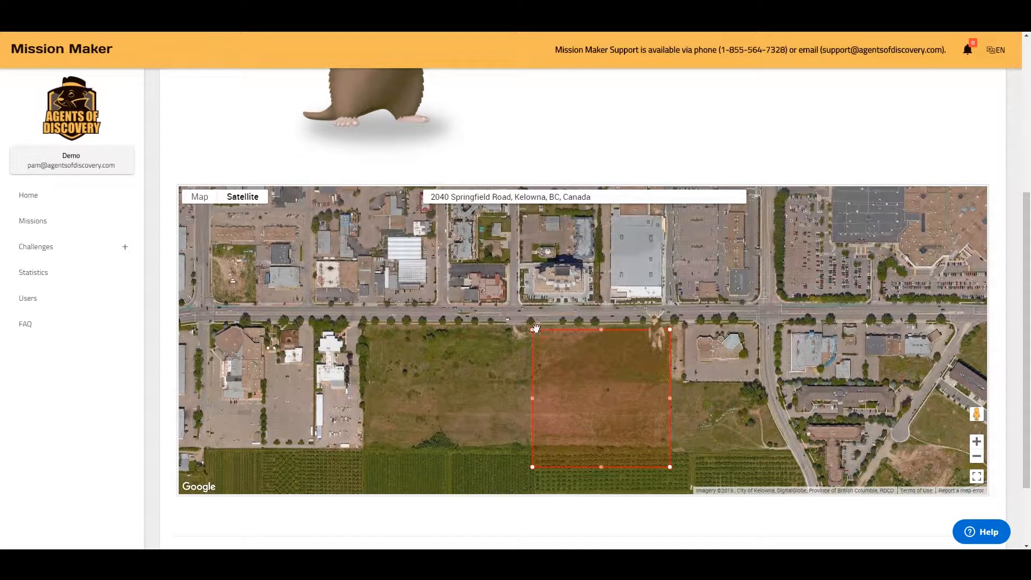
mouse_move(532, 328)
left_mouse_down()
mouse_move(508, 306)
mouse_move(539, 336)
left_mouse_up()
scroll(1020, 433, "down", 2)
scroll(1020, 432, "down", 2)
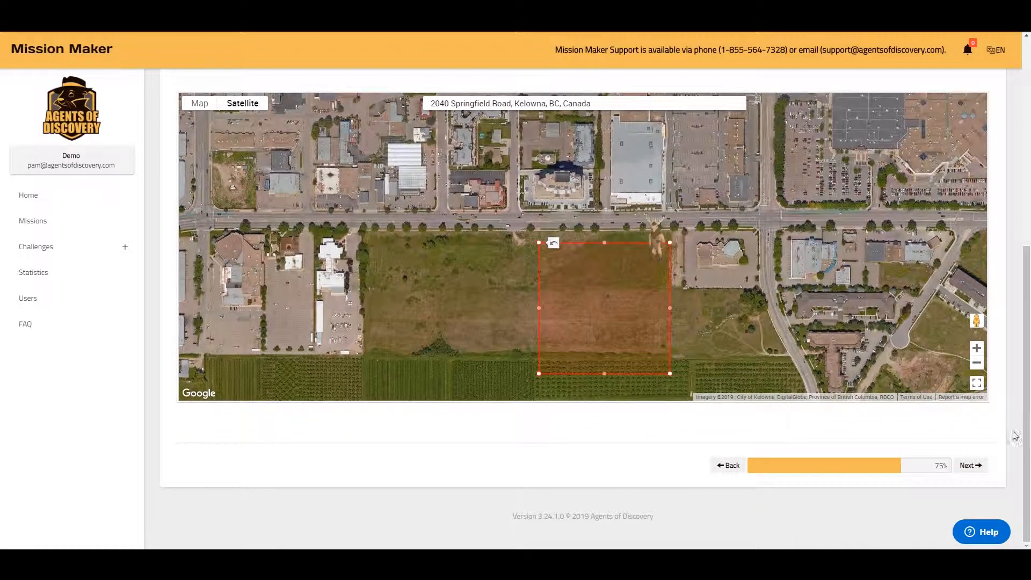
left_click(983, 468)
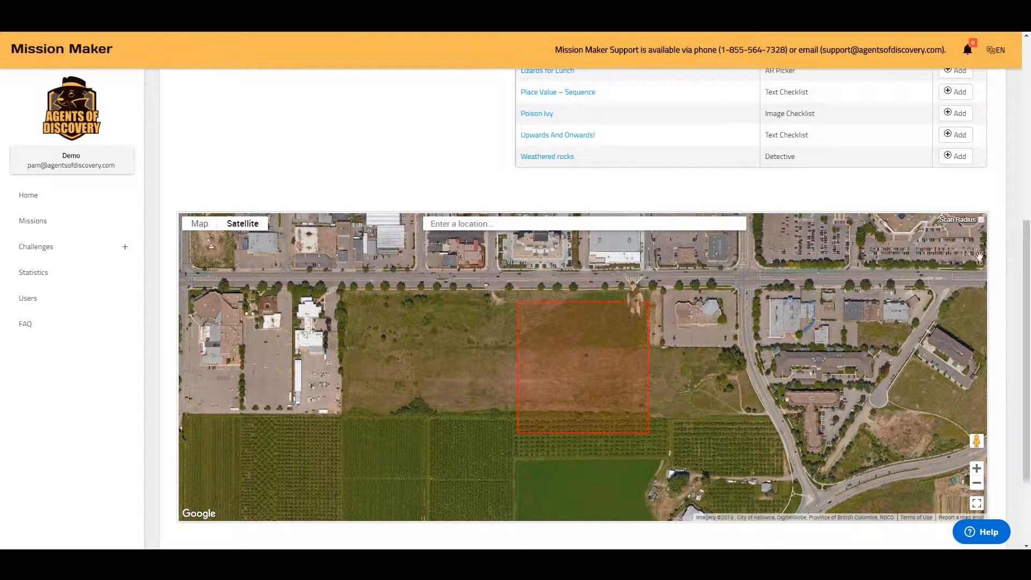
Preview the Cache it if You can! challenge, then close the preview.
scroll(735, 235, "up", 6)
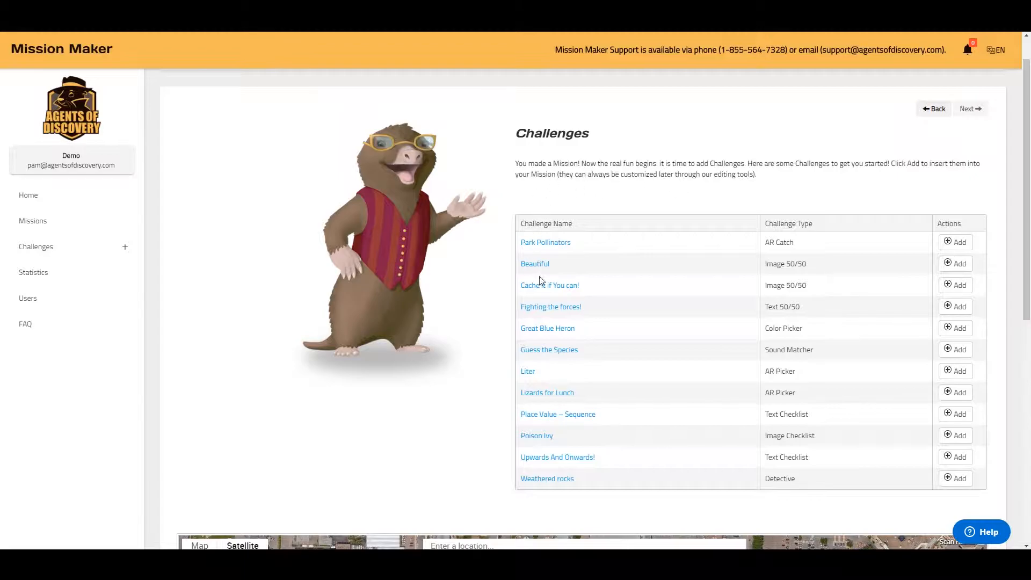
left_click(546, 291)
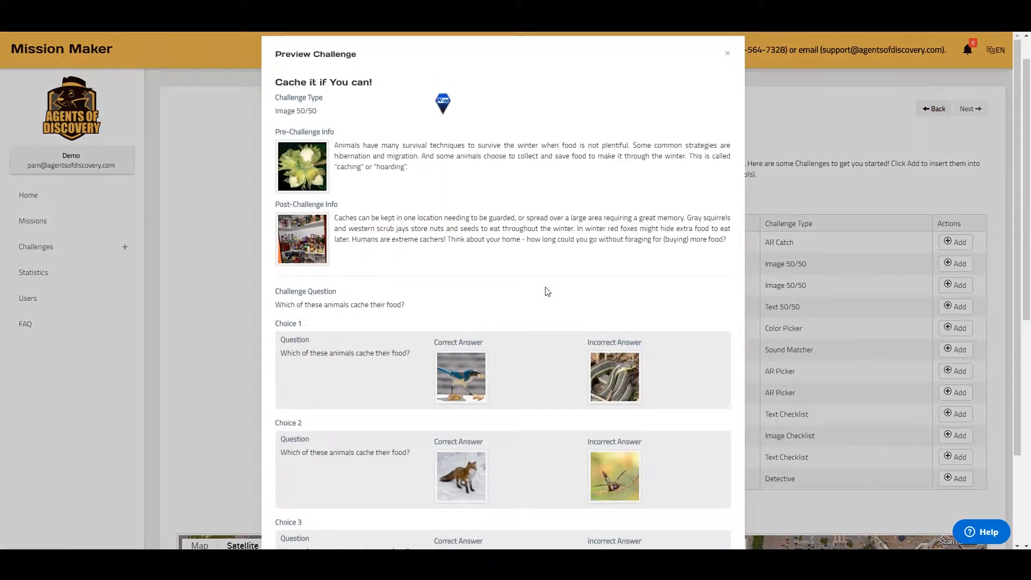
scroll(571, 253, "down", 2)
scroll(571, 253, "up", 2)
left_click(728, 53)
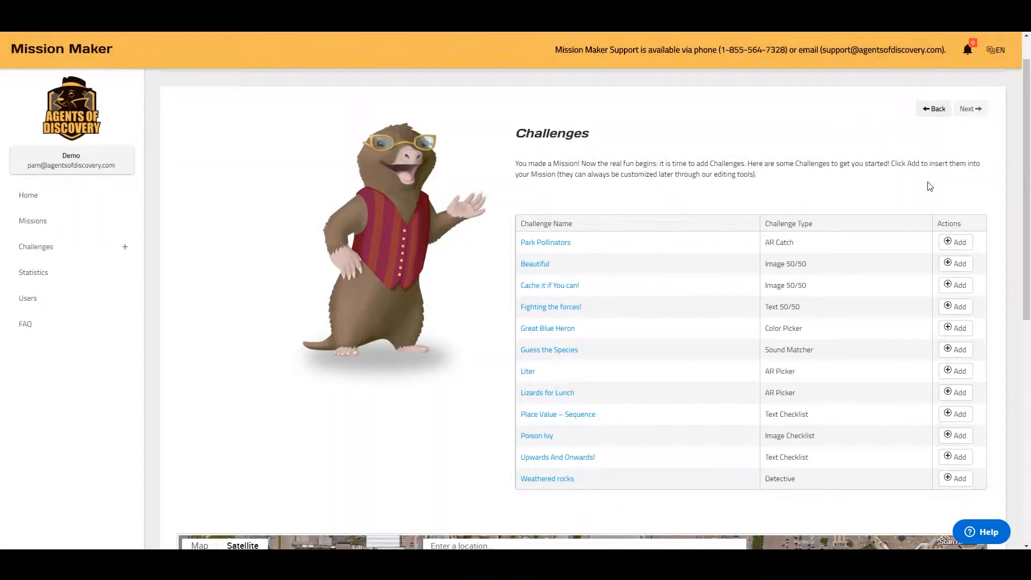
Add the Beautiful, Fighting the forces!, Guess the Species and Liter challenges.
left_click(964, 265)
left_click(960, 307)
left_click(959, 351)
left_click(954, 372)
Drag the four challenge markers into the red play area.
scroll(1000, 323, "down", 5)
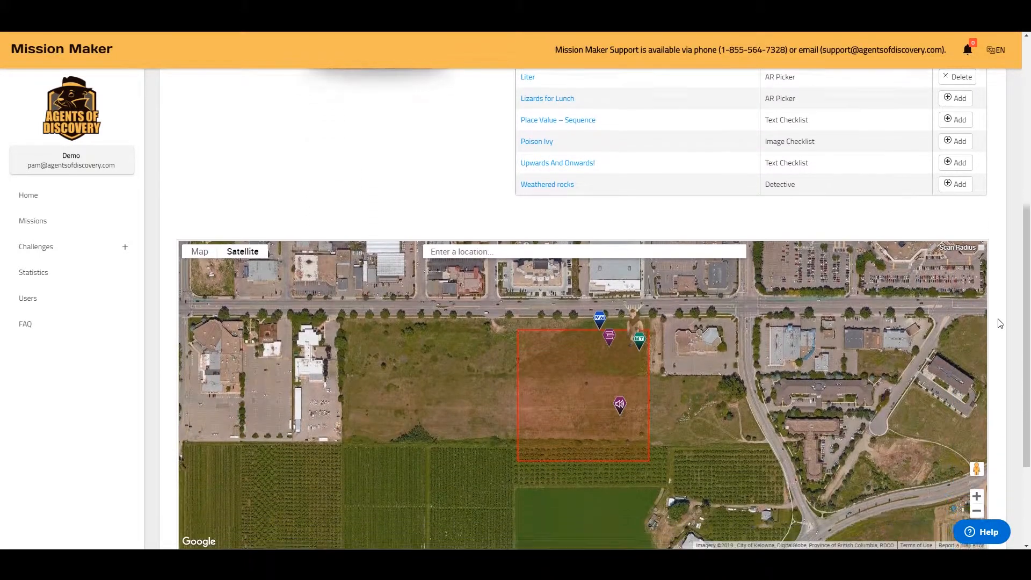
scroll(962, 309, "down", 2)
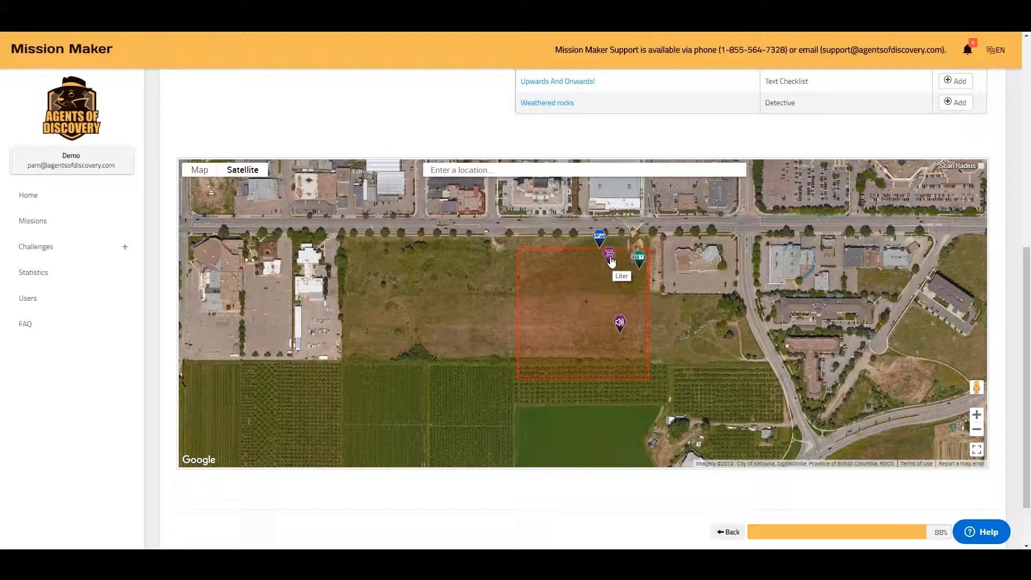
left_click_drag(611, 261, 529, 306)
left_click_drag(597, 240, 587, 261)
left_click_drag(620, 325, 585, 338)
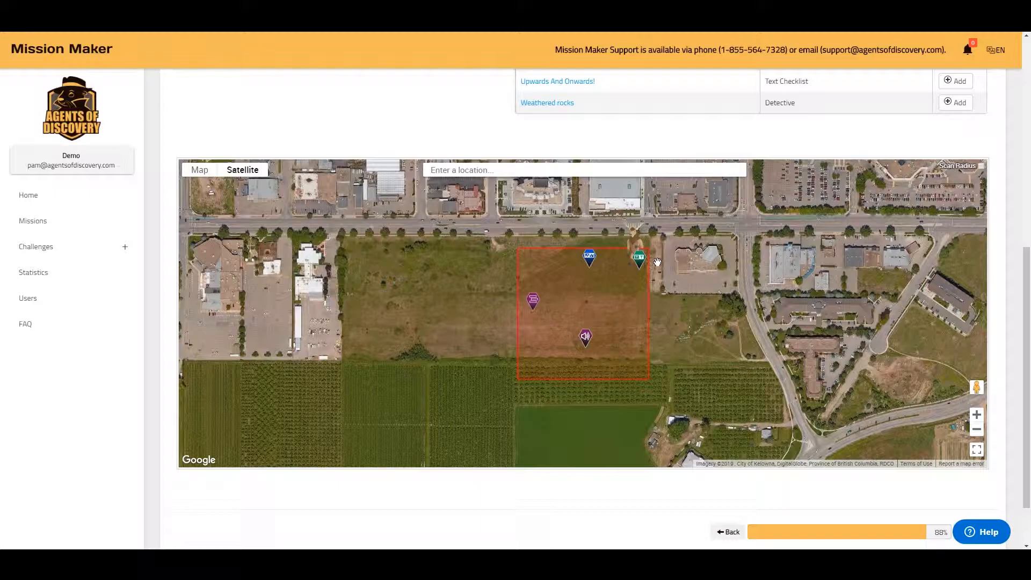
left_click_drag(639, 264, 623, 290)
Turn on Scan Radius circles, spread the green marker lower, and finish the challenges step.
left_click(981, 167)
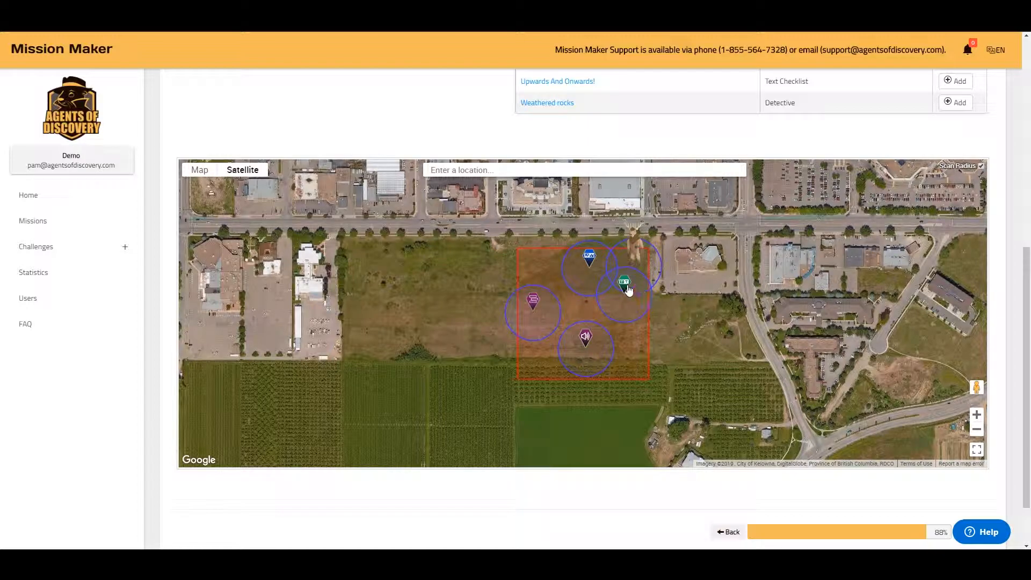
left_click_drag(625, 289, 620, 304)
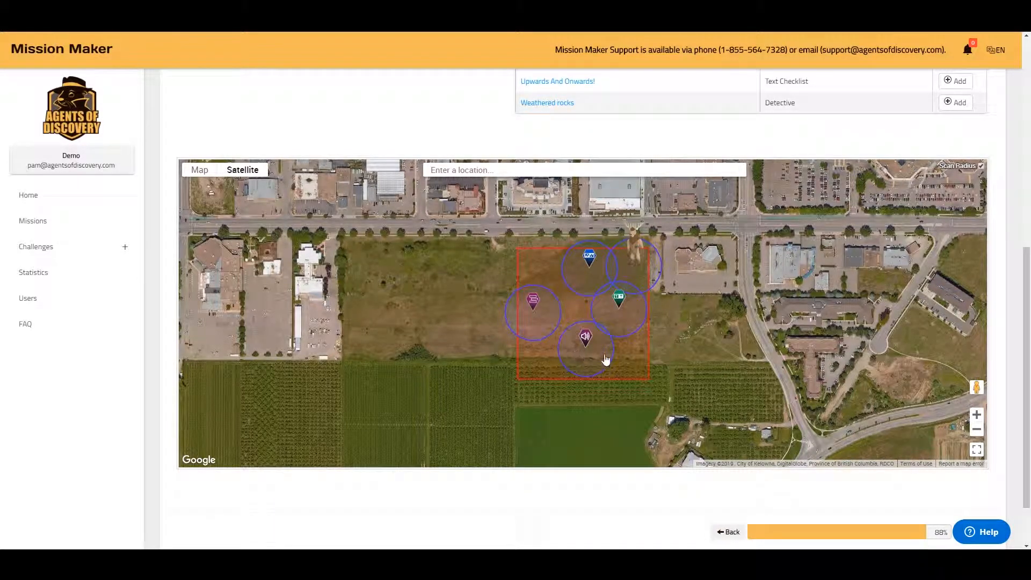
scroll(1000, 343, "down", 2)
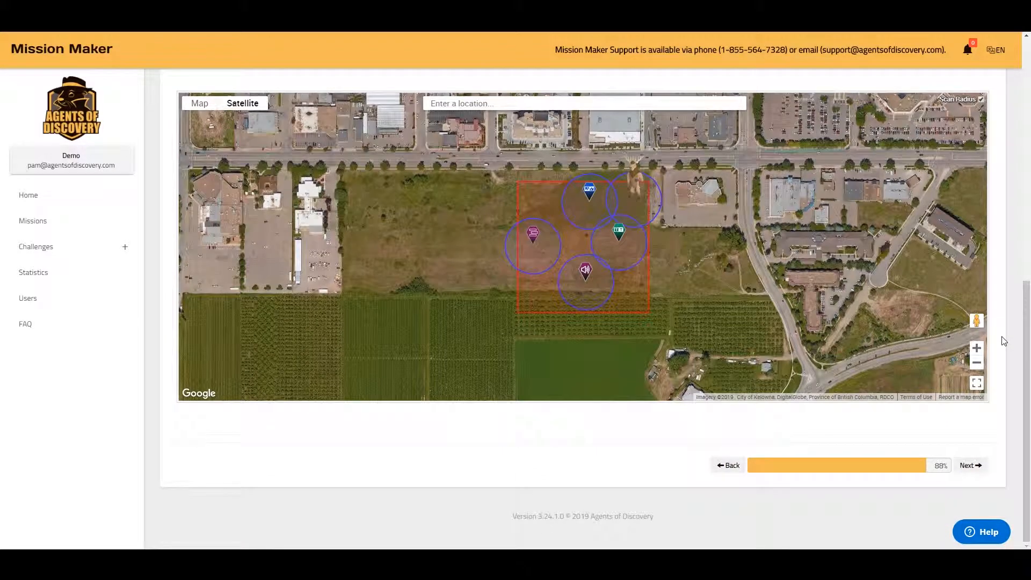
left_click(978, 467)
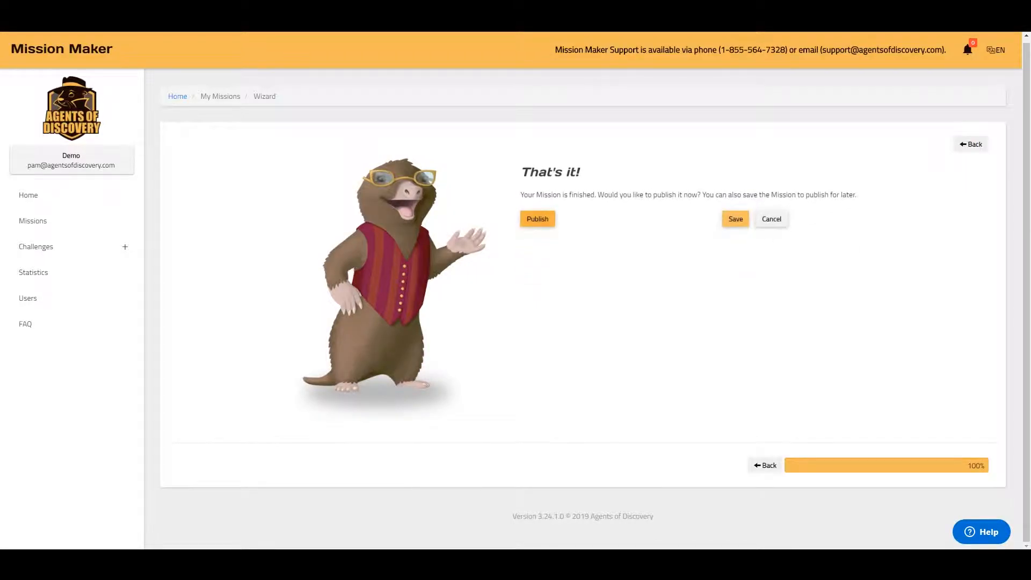